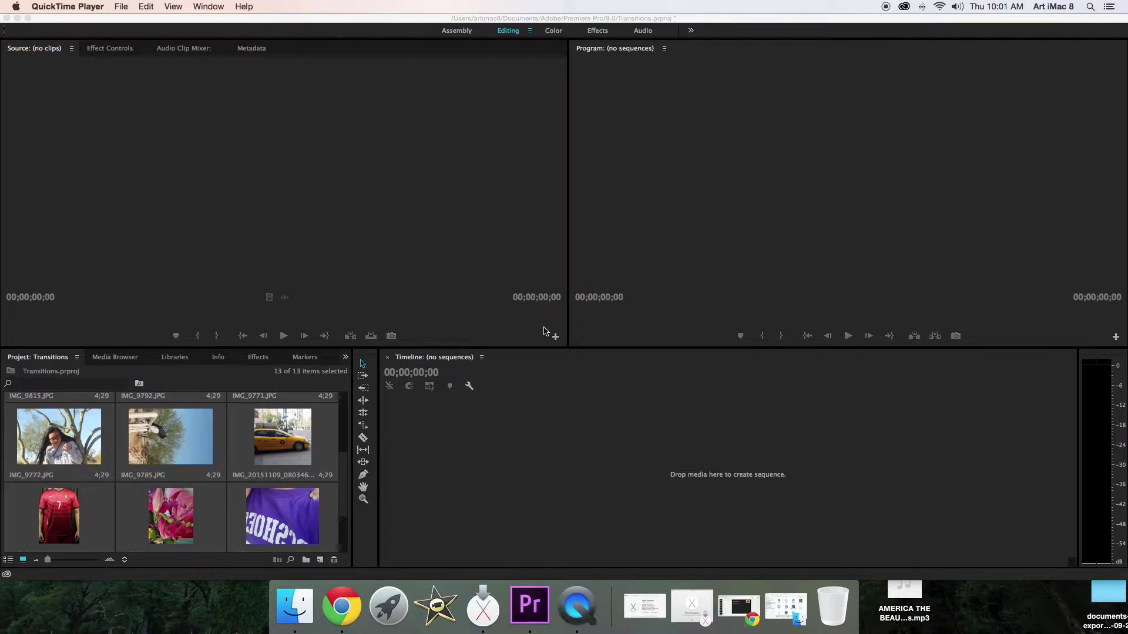
Create a new sequence from the selected photos, starting with IMG_9839.JPG and IMG_9837.JPG
{"action": "scroll", "coordinate": [199, 457], "scroll_direction": "down", "scroll_amount": 3}
{"action": "scroll", "coordinate": [146, 449], "scroll_direction": "up", "scroll_amount": 3}
{"action": "scroll", "coordinate": [94, 445], "scroll_direction": "down", "scroll_amount": 3}
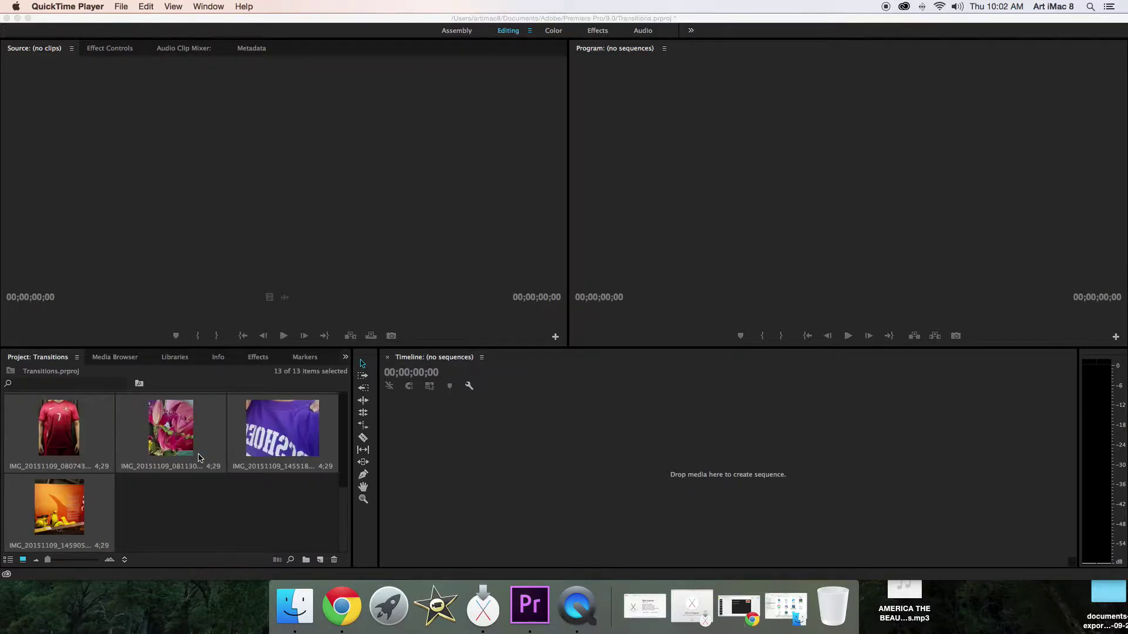
{"action": "left_click", "coordinate": [60, 446]}
{"action": "left_click_drag", "start_coordinate": [61, 434], "coordinate": [471, 474]}
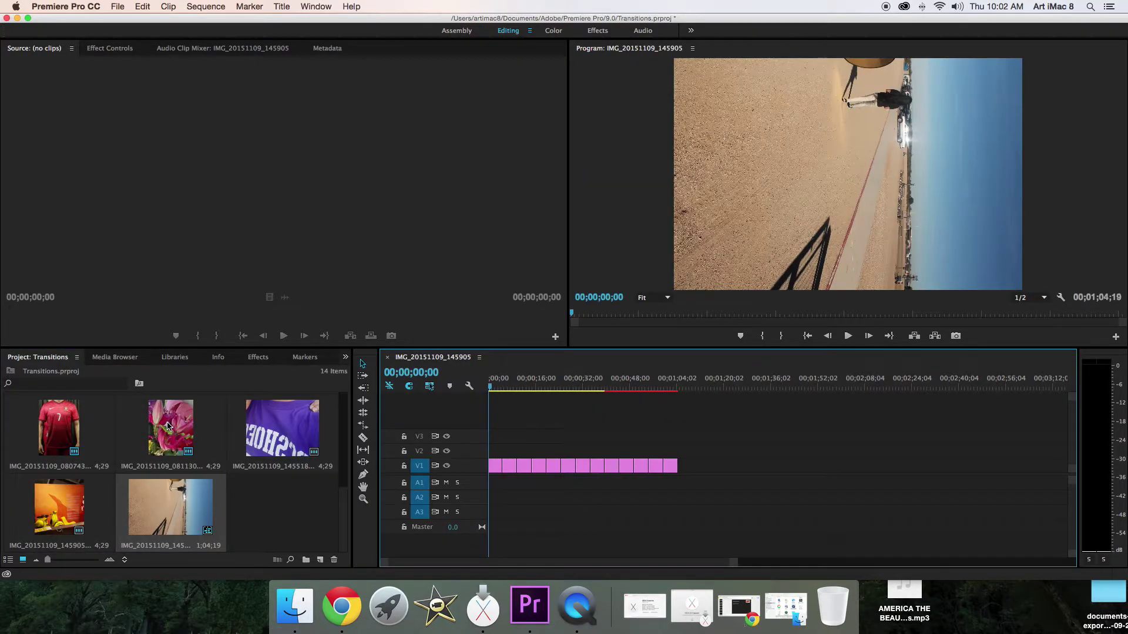
Add the pink flower and purple shirt photos to the end of V1
{"action": "left_click_drag", "start_coordinate": [181, 412], "coordinate": [754, 466]}
{"action": "left_click_drag", "start_coordinate": [273, 438], "coordinate": [701, 467]}
{"action": "left_click", "coordinate": [754, 467]}
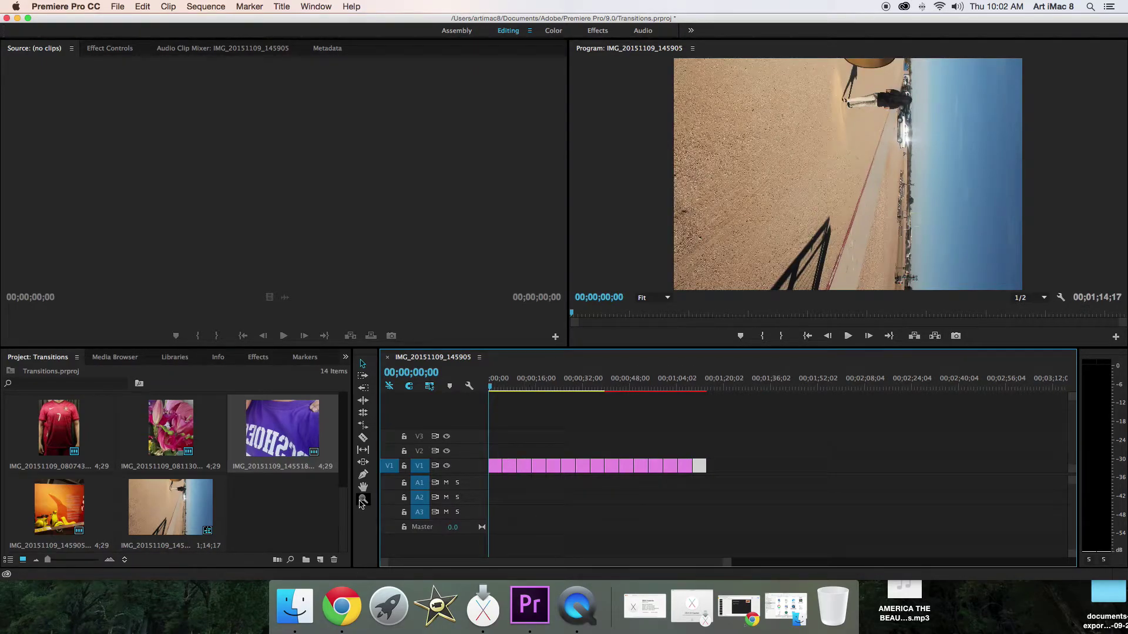
Zoom into the timeline until clip names show, with the Effects panel visible
{"action": "left_click", "coordinate": [363, 499]}
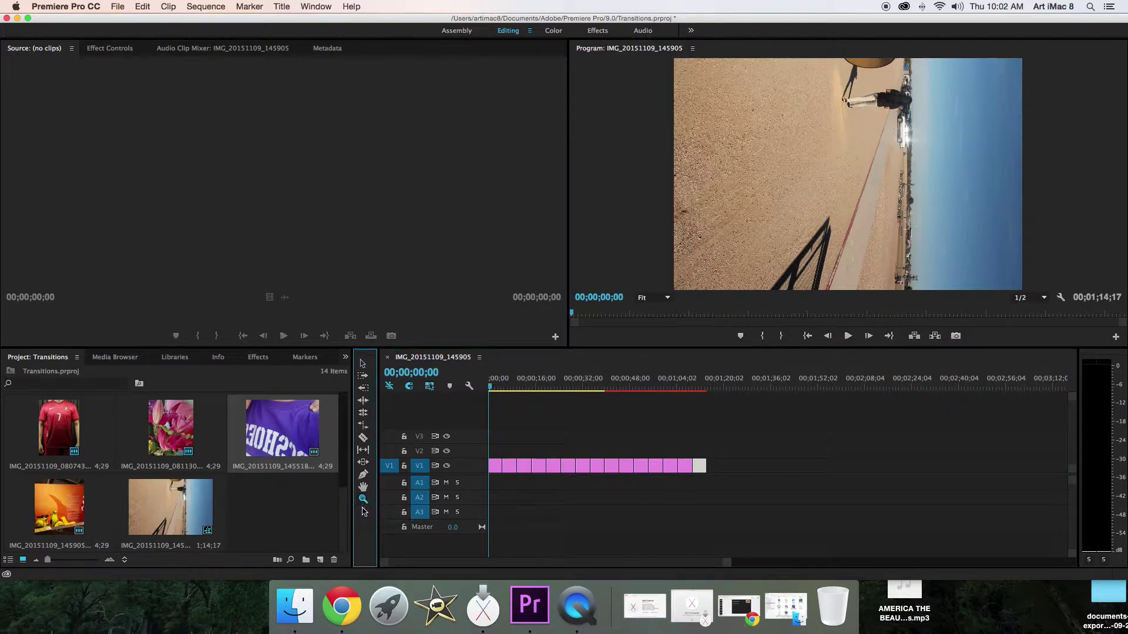
{"action": "left_click", "coordinate": [559, 469]}
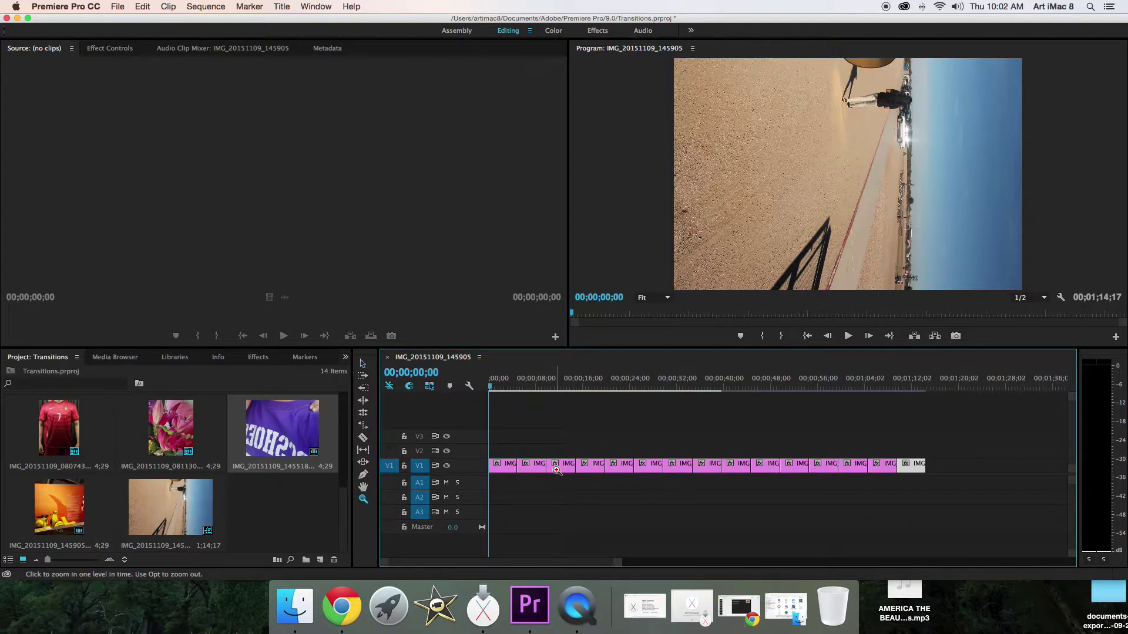
{"action": "left_click", "coordinate": [557, 470]}
{"action": "left_click", "coordinate": [556, 470]}
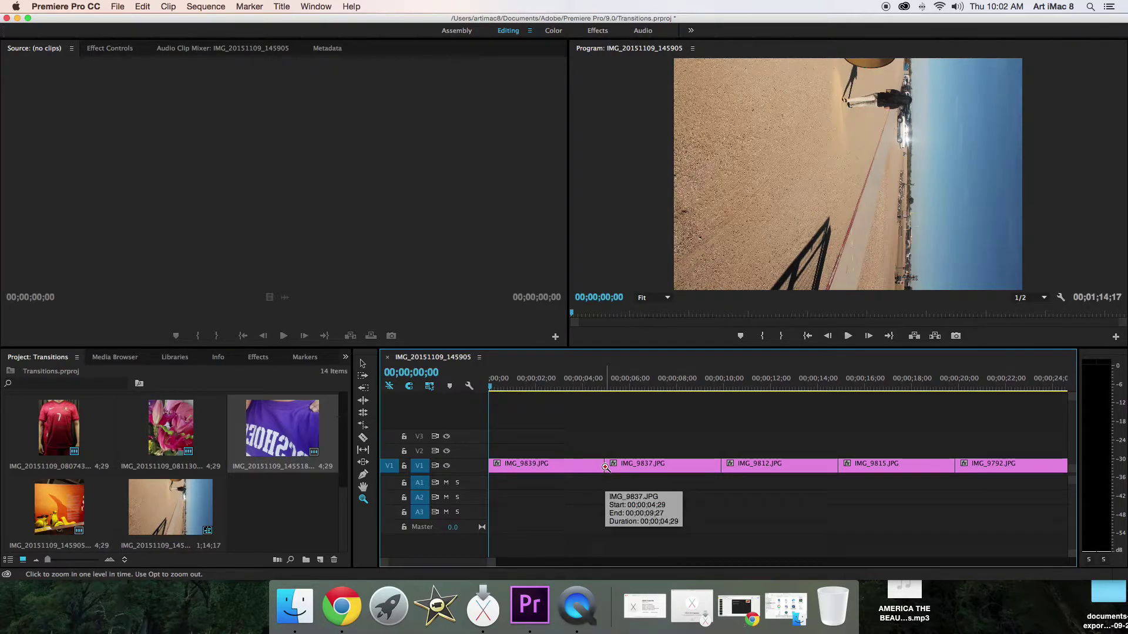
{"action": "left_click", "coordinate": [257, 359]}
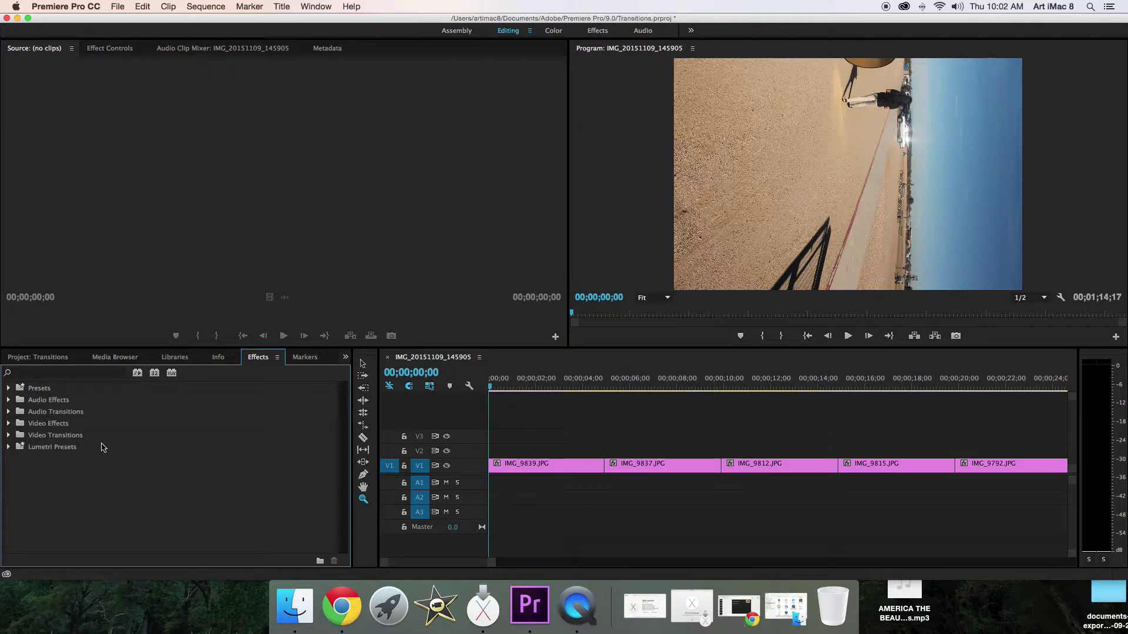
Apply the 3D Motion Cube Spin transition between IMG_9839 and IMG_9837 and preview it
{"action": "left_click", "coordinate": [9, 436]}
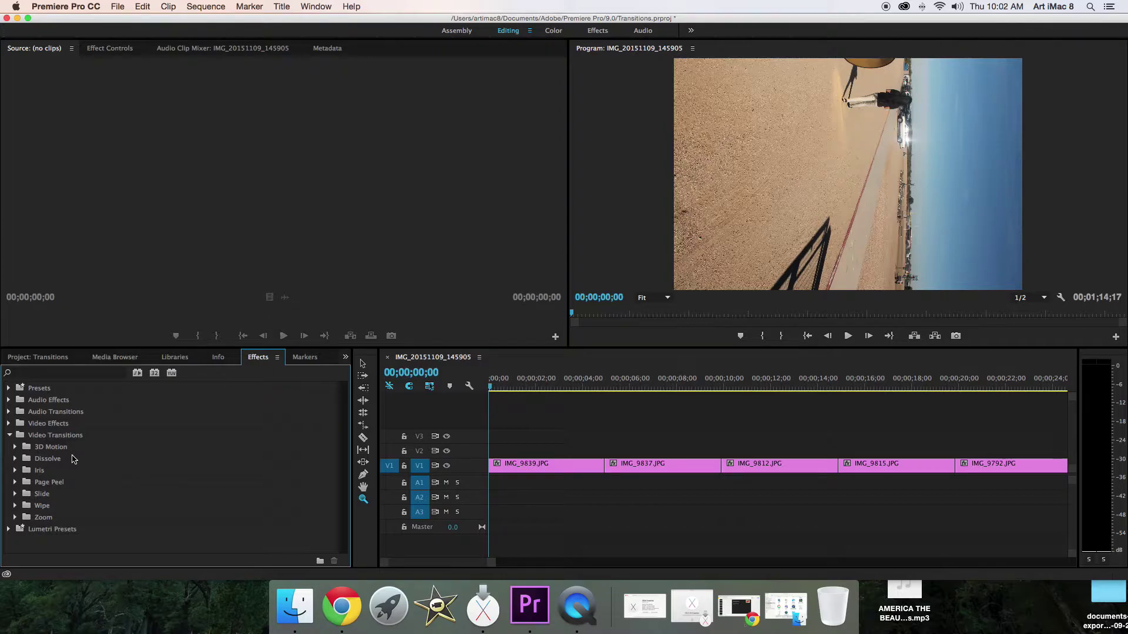
{"action": "left_click", "coordinate": [15, 448]}
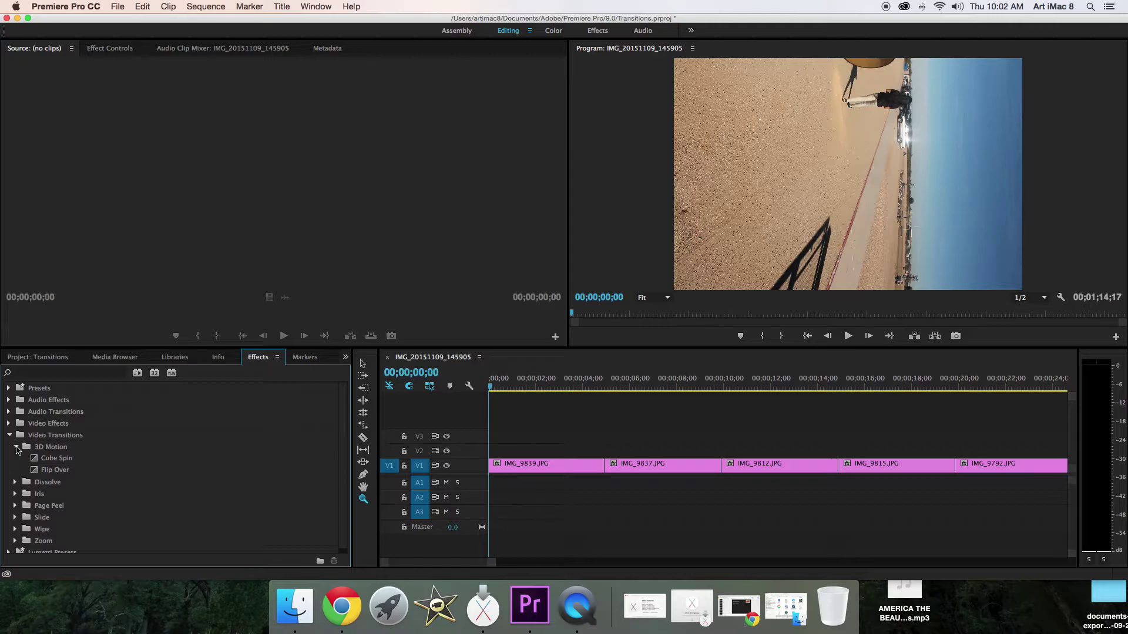
{"action": "left_click", "coordinate": [45, 462]}
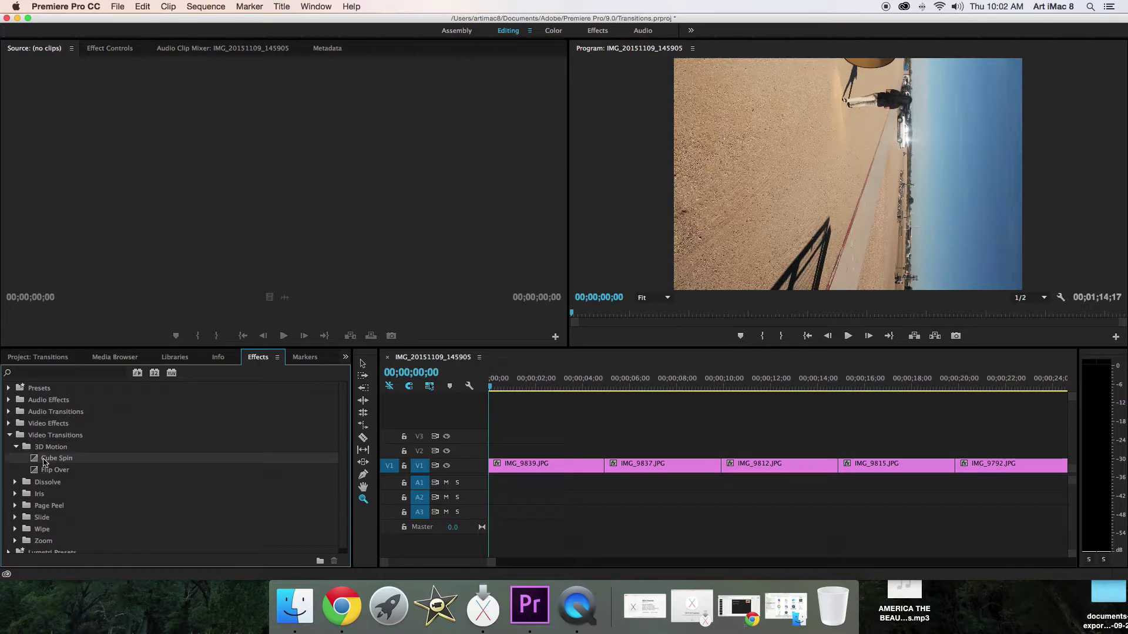
{"action": "left_click_drag", "start_coordinate": [44, 462], "coordinate": [611, 470]}
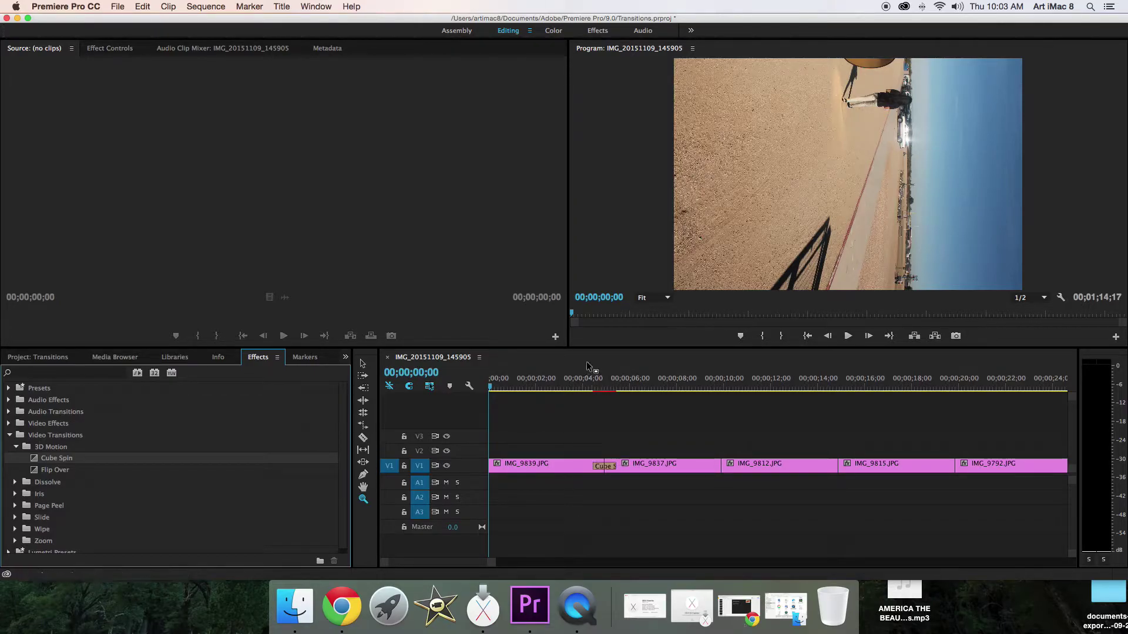
{"action": "left_click", "coordinate": [589, 381]}
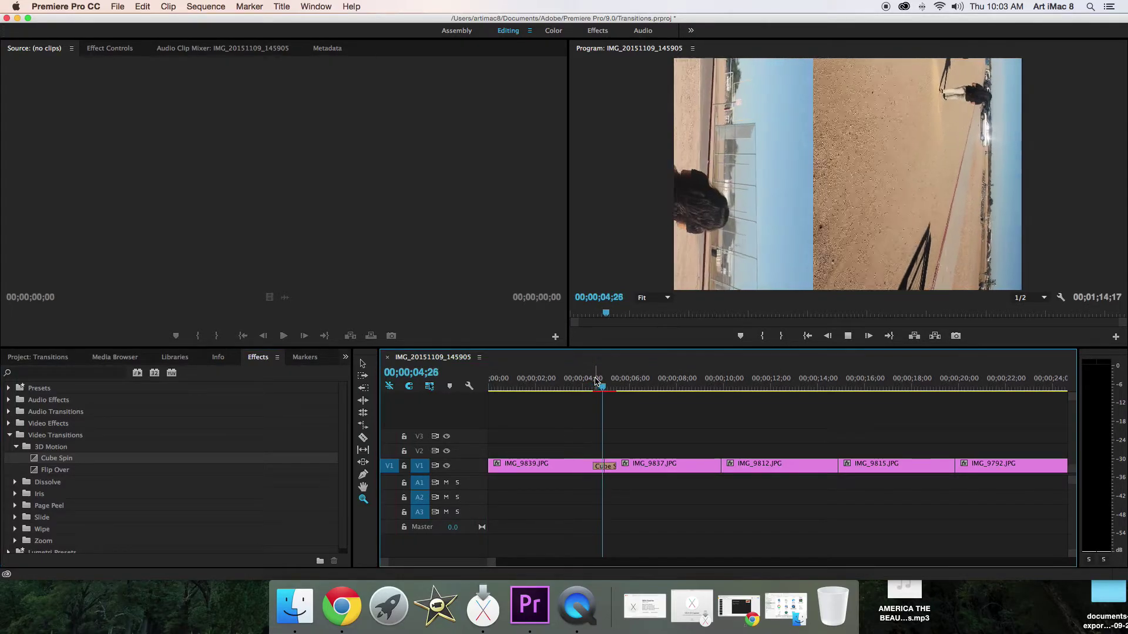
{"action": "key", "text": "space"}
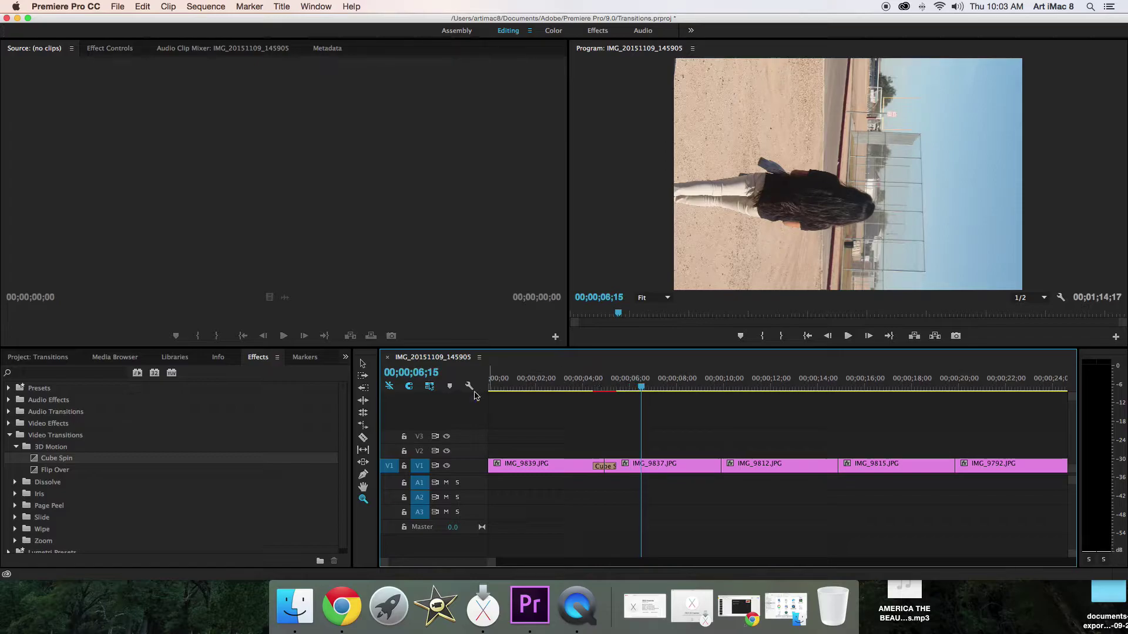
Apply Flip Over between IMG_9837 and IMG_9812
{"action": "left_click", "coordinate": [59, 471]}
{"action": "left_click_drag", "start_coordinate": [59, 473], "coordinate": [723, 468]}
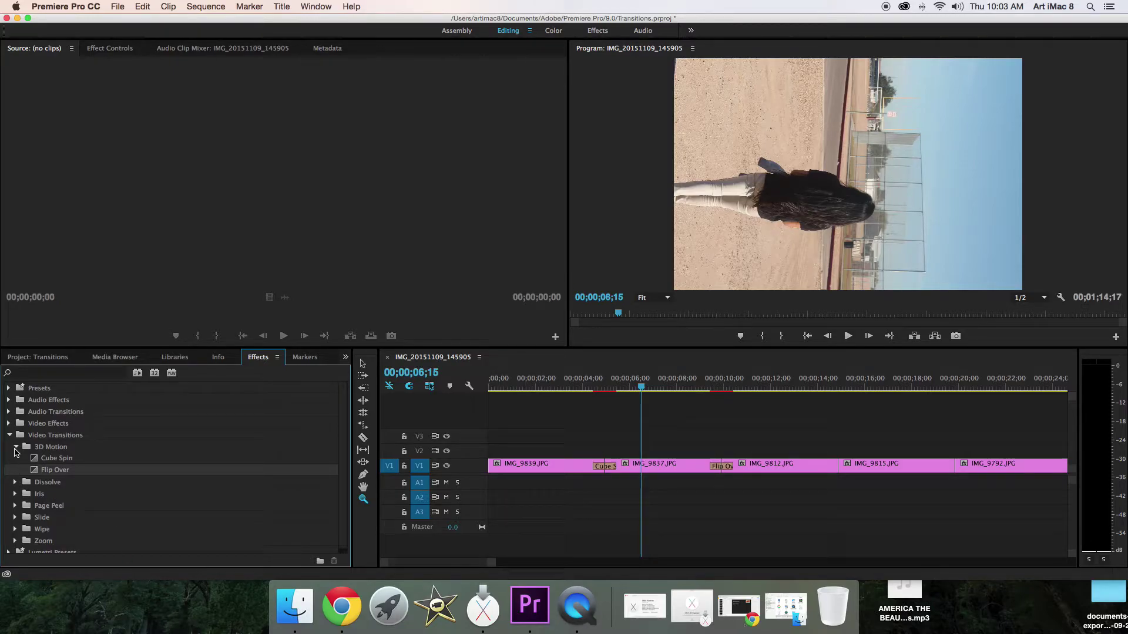
{"action": "left_click", "coordinate": [15, 447]}
Add Additive Dissolve, Cross Dissolve, Dip to Black and Dip to White at the next four edit points
{"action": "left_click", "coordinate": [16, 459]}
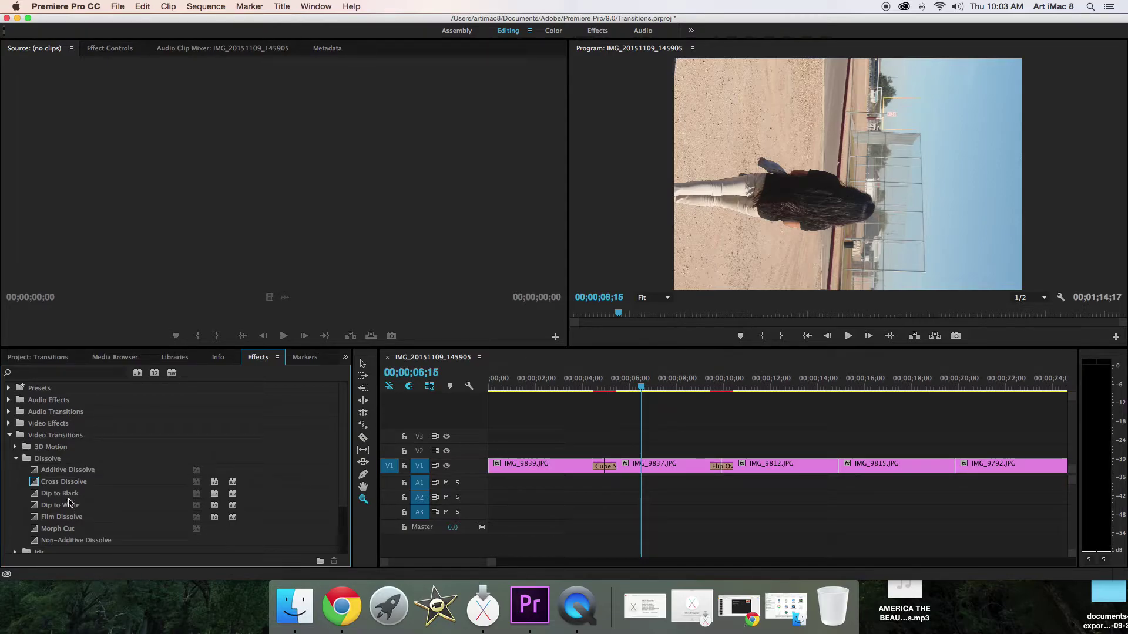
{"action": "left_click_drag", "start_coordinate": [40, 470], "coordinate": [838, 470]}
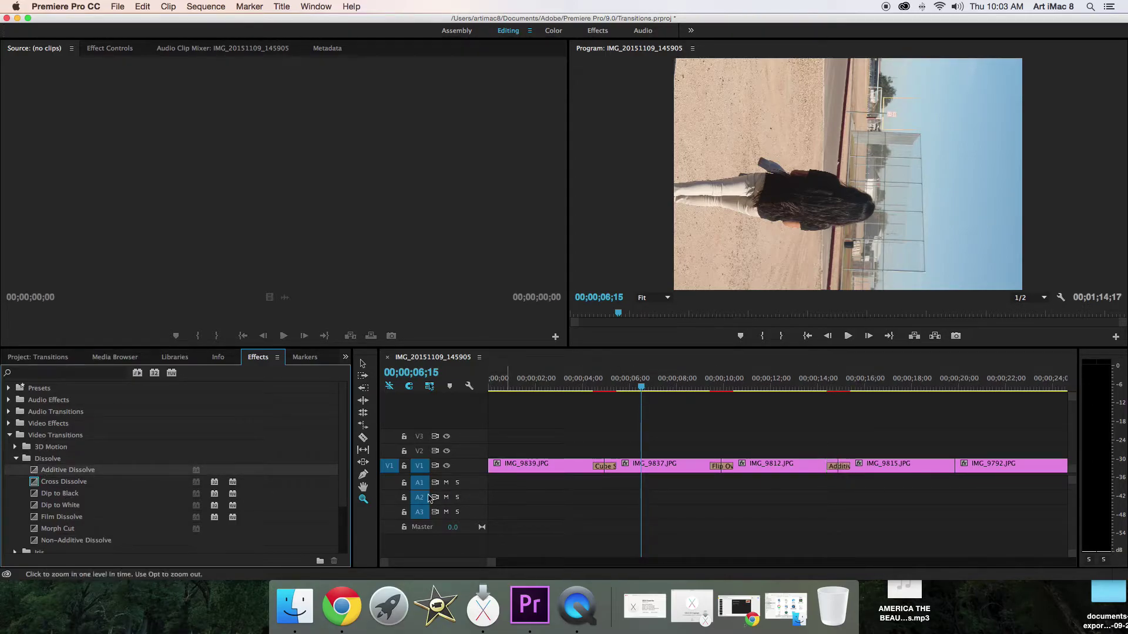
{"action": "left_click_drag", "start_coordinate": [34, 483], "coordinate": [955, 470]}
{"action": "scroll", "coordinate": [447, 568], "scroll_direction": "down", "scroll_amount": 2}
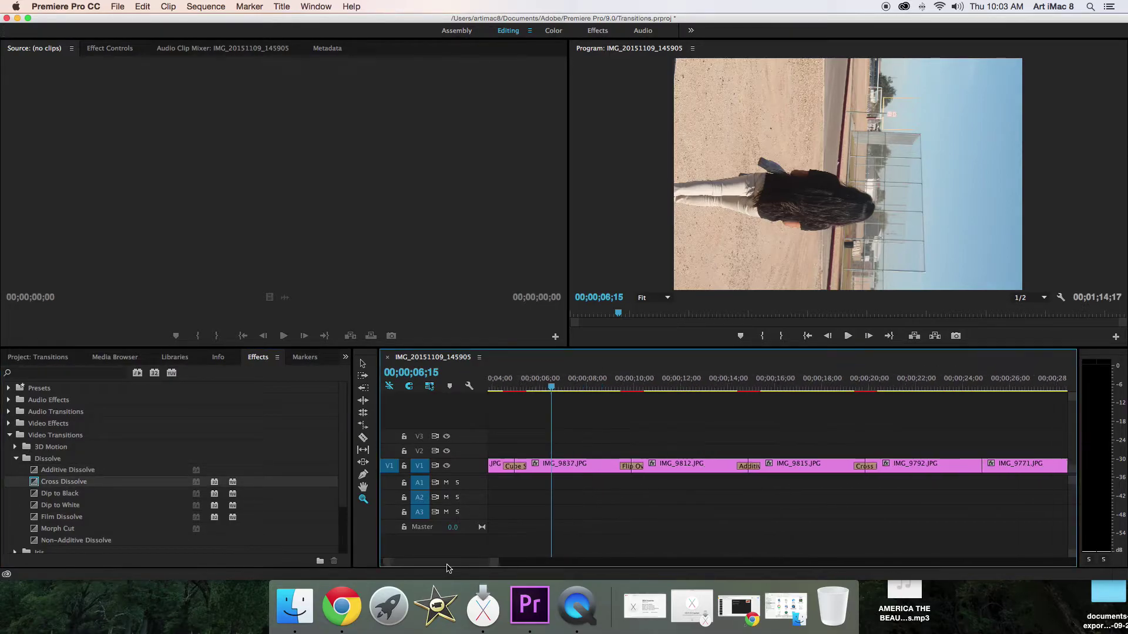
{"action": "scroll", "coordinate": [447, 567], "scroll_direction": "down", "scroll_amount": 5}
{"action": "left_click_drag", "start_coordinate": [44, 496], "coordinate": [643, 468]}
{"action": "left_click_drag", "start_coordinate": [66, 506], "coordinate": [760, 468]}
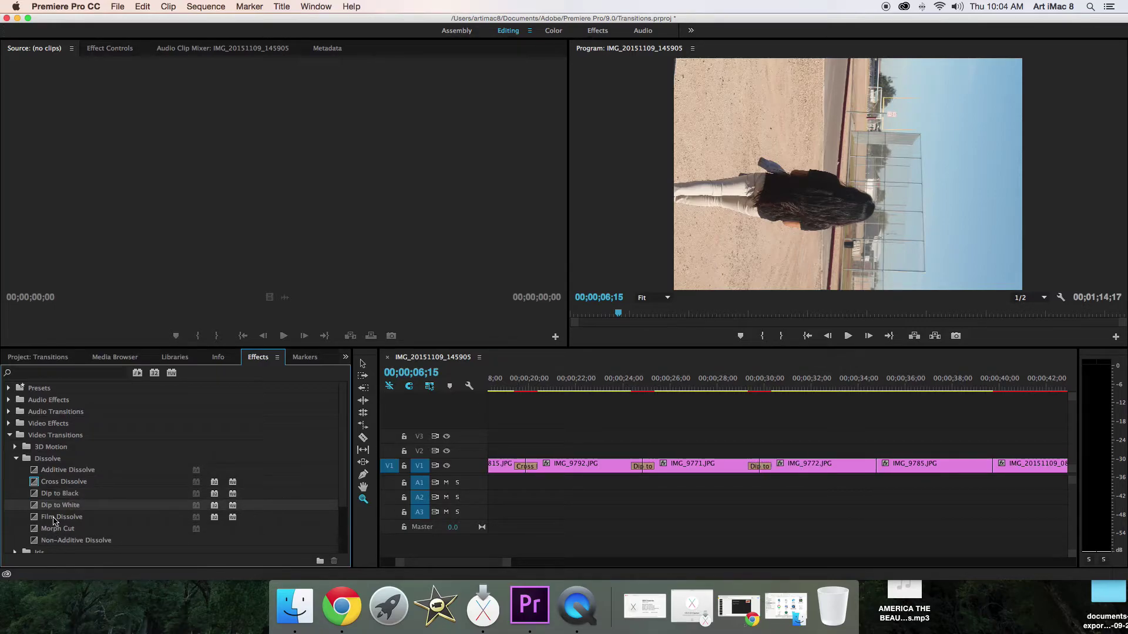
{"action": "scroll", "coordinate": [54, 520], "scroll_direction": "down", "scroll_amount": 3}
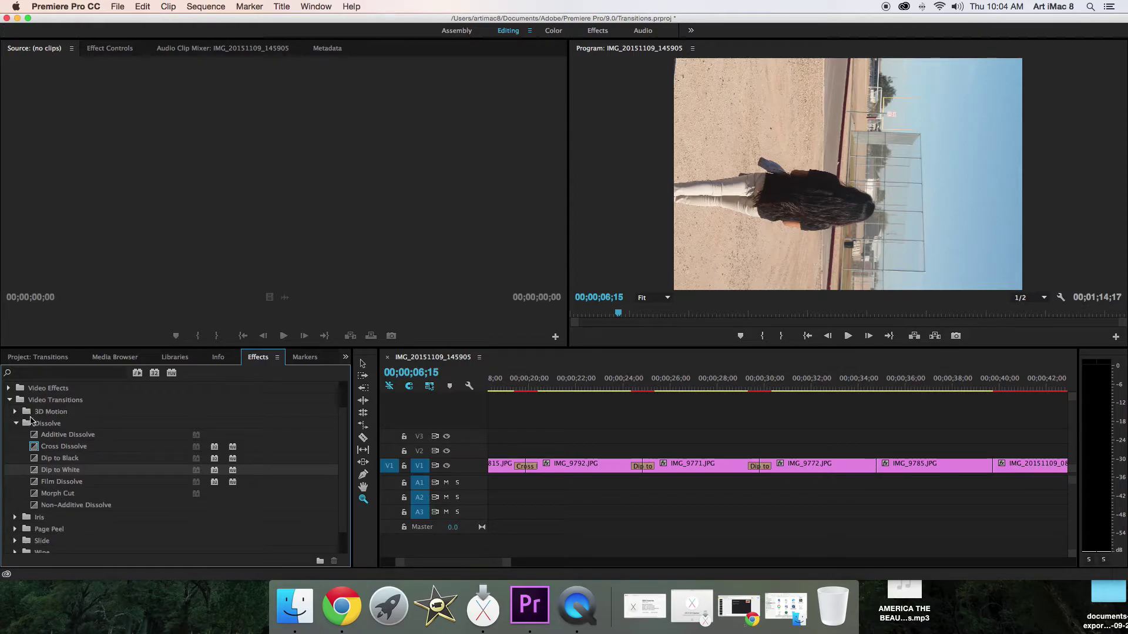
Apply the Iris Box transition between IMG_9772 and IMG_9785
{"action": "left_click", "coordinate": [16, 424]}
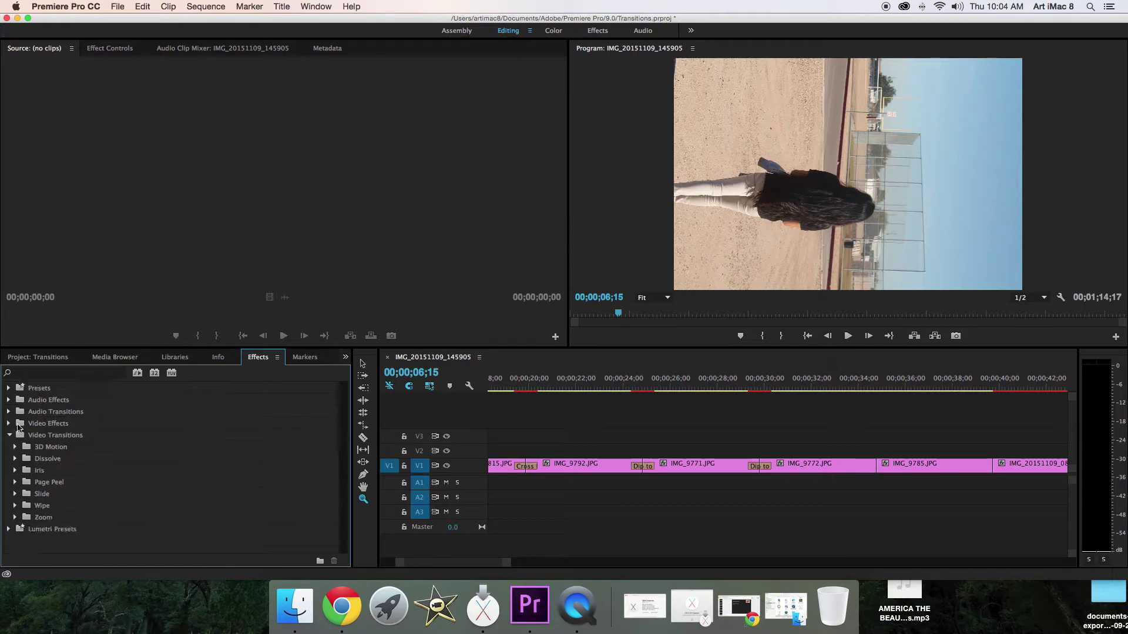
{"action": "left_click", "coordinate": [15, 472]}
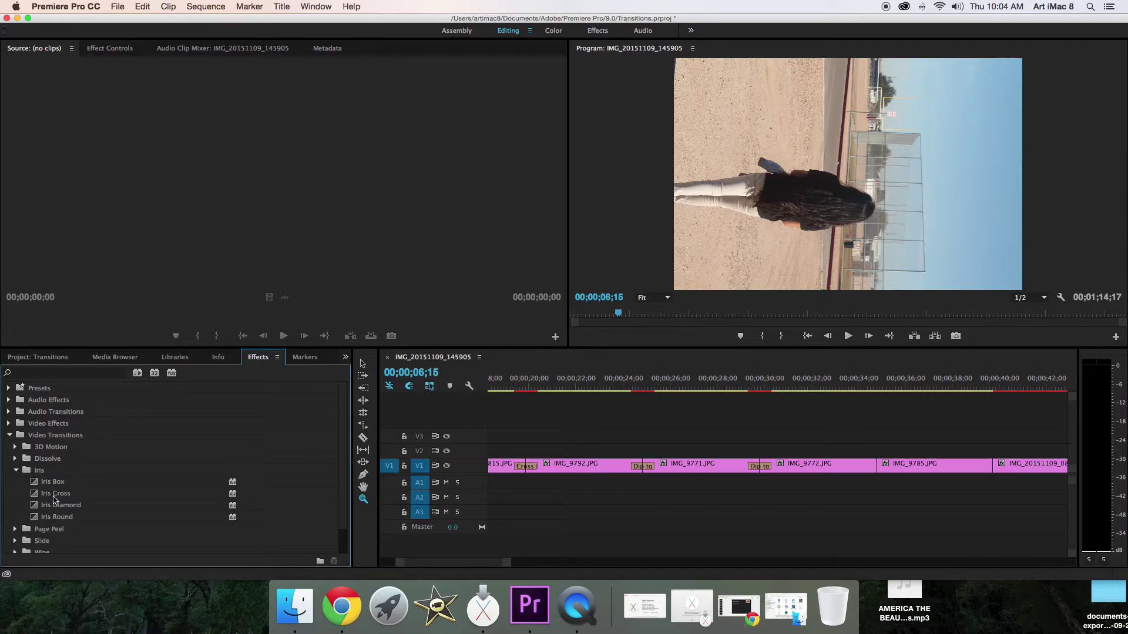
{"action": "left_click_drag", "start_coordinate": [42, 484], "coordinate": [881, 472]}
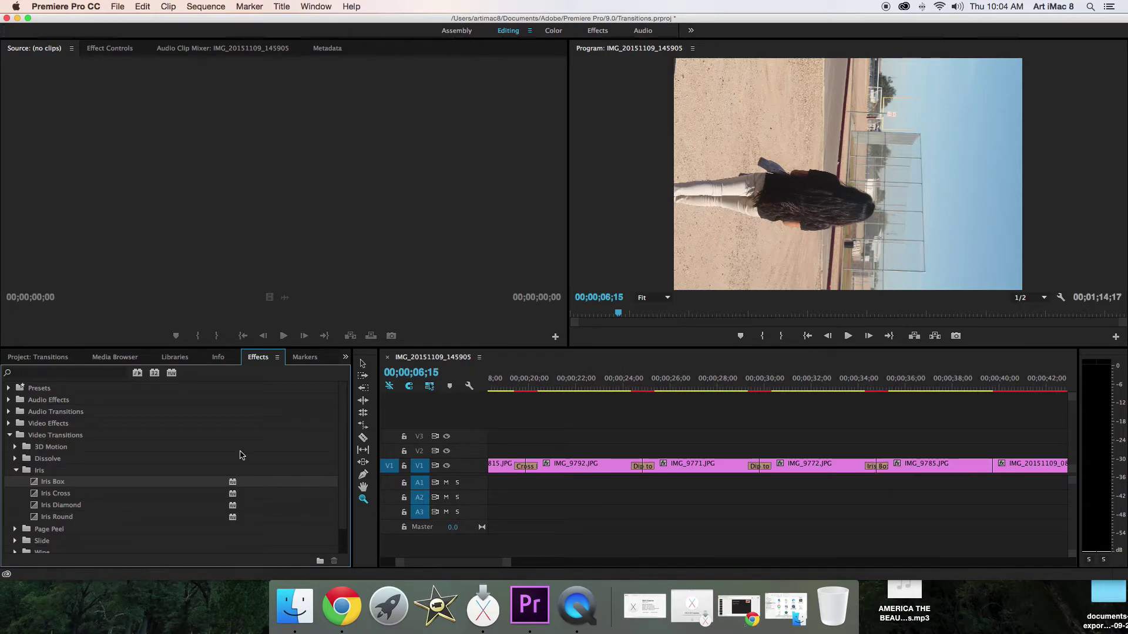
Add a Page Peel transition at the cut after IMG_9785.JPG
{"action": "left_click", "coordinate": [14, 530]}
{"action": "scroll", "coordinate": [37, 532], "scroll_direction": "down", "scroll_amount": 4}
{"action": "left_click", "coordinate": [17, 423]}
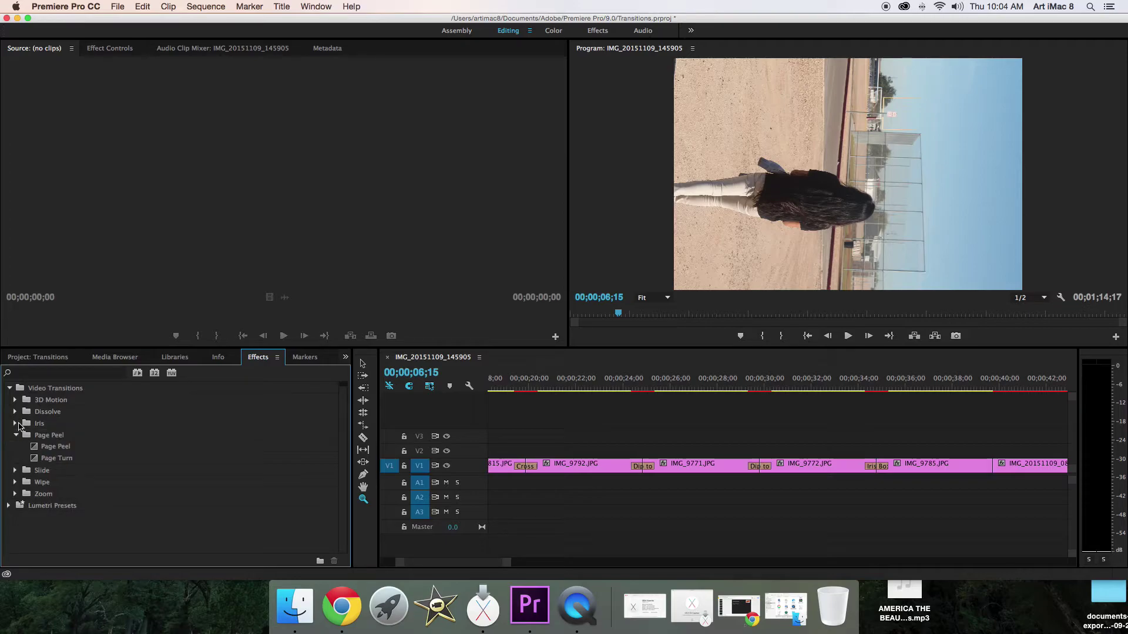
{"action": "left_click_drag", "start_coordinate": [50, 451], "coordinate": [993, 467]}
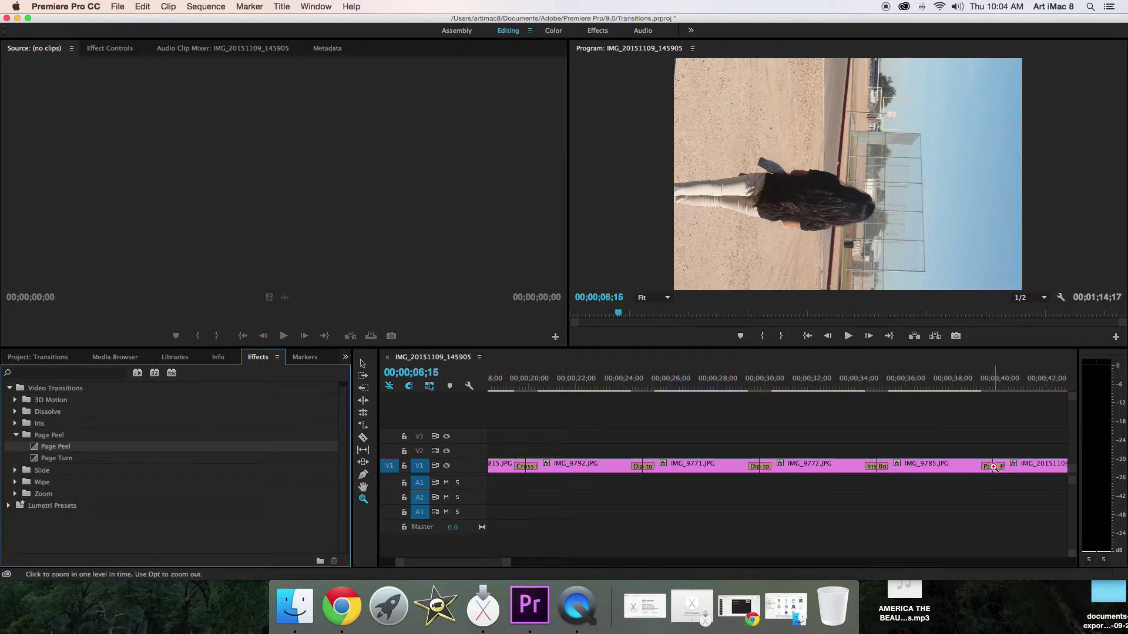
{"action": "left_click", "coordinate": [16, 435]}
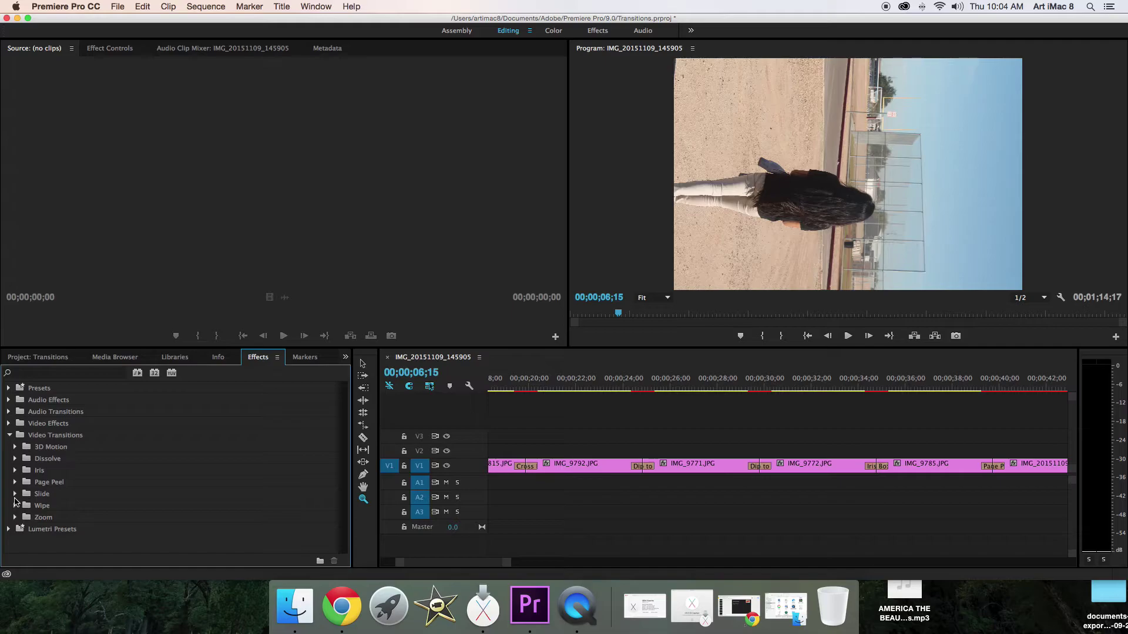
Browse the Slide transitions, then select Barn Doors from the Wipe category
{"action": "left_click", "coordinate": [15, 495]}
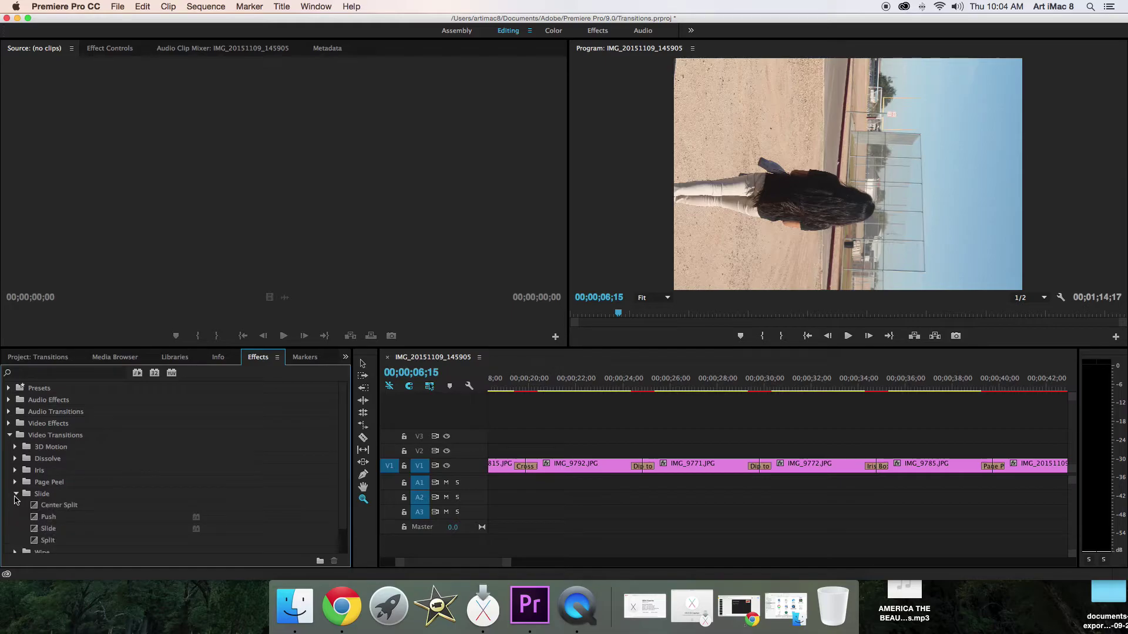
{"action": "left_click", "coordinate": [15, 495]}
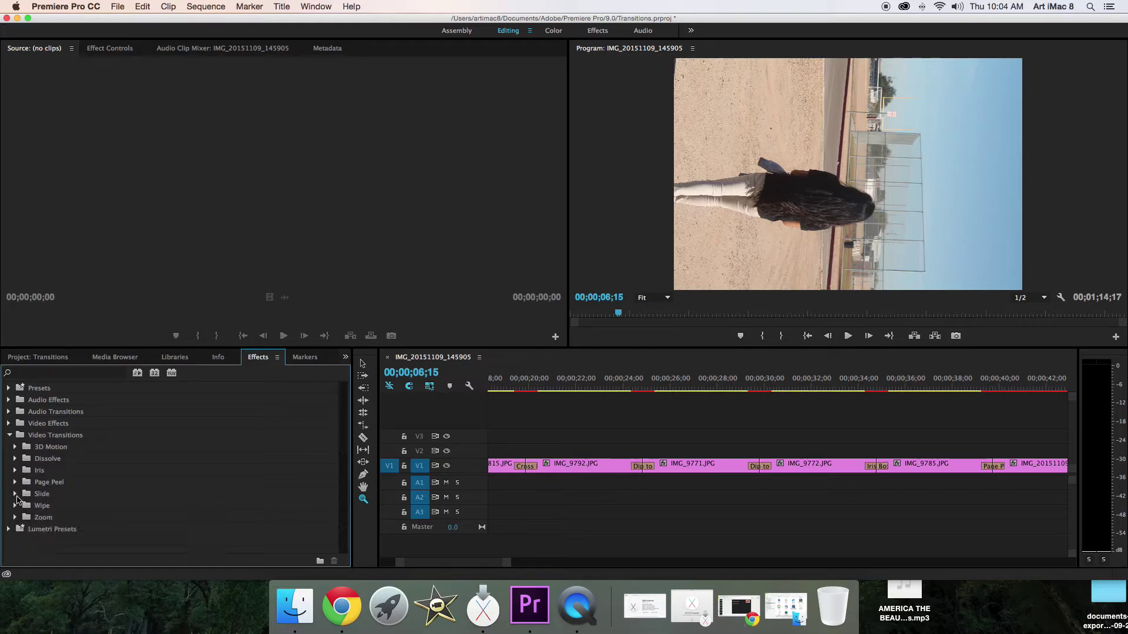
{"action": "left_click", "coordinate": [16, 507]}
{"action": "scroll", "coordinate": [82, 521], "scroll_direction": "down", "scroll_amount": 2}
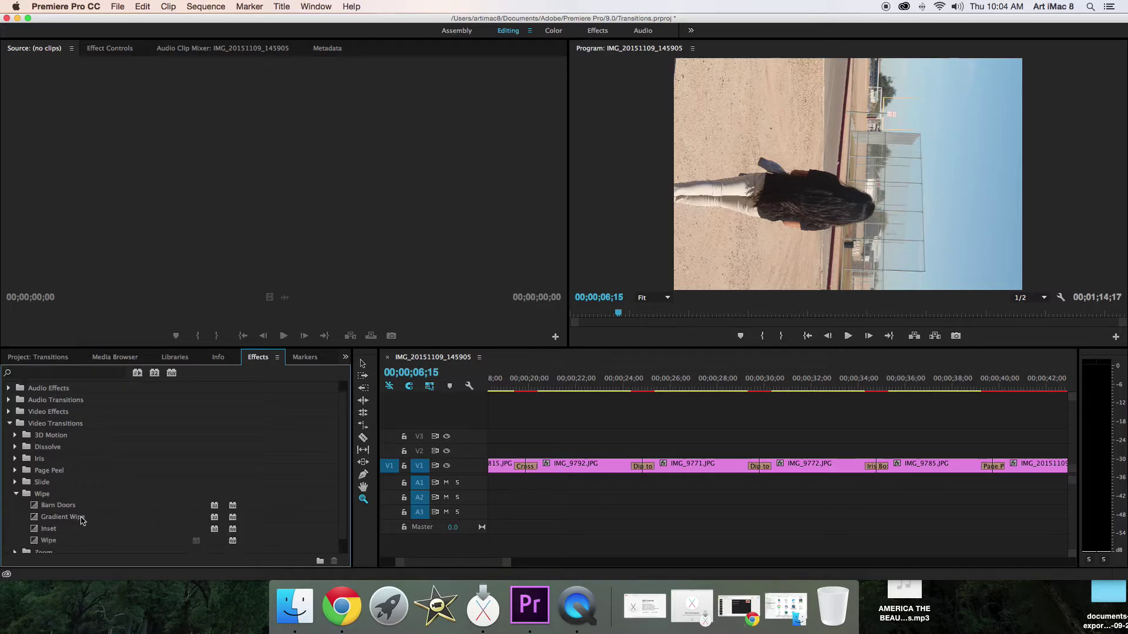
{"action": "scroll", "coordinate": [82, 521], "scroll_direction": "down", "scroll_amount": 1}
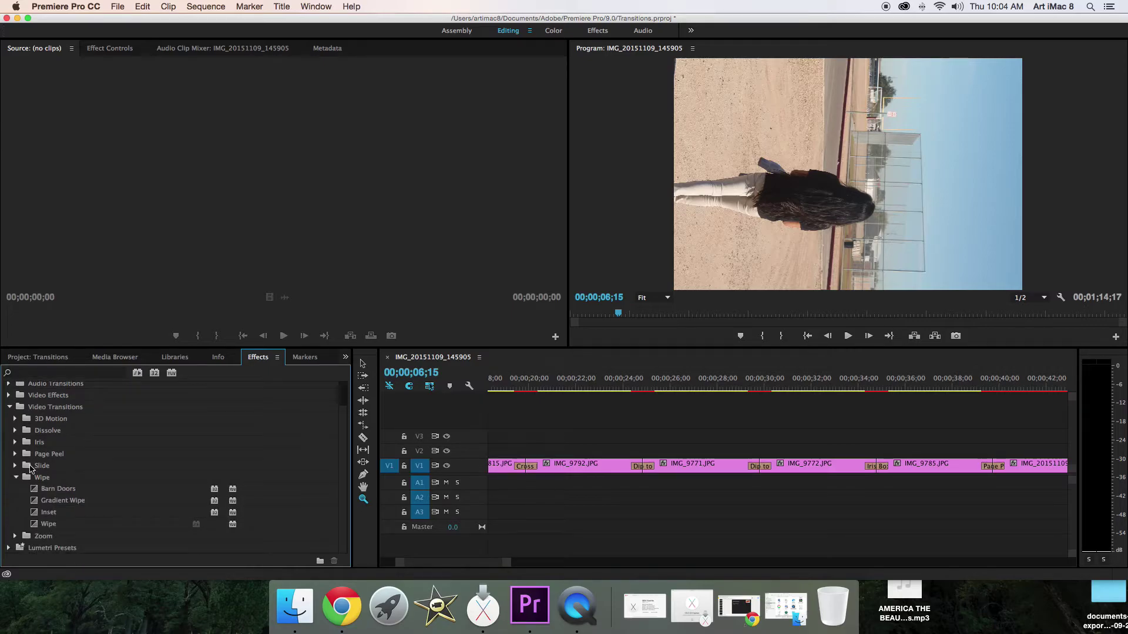
{"action": "left_click", "coordinate": [39, 493]}
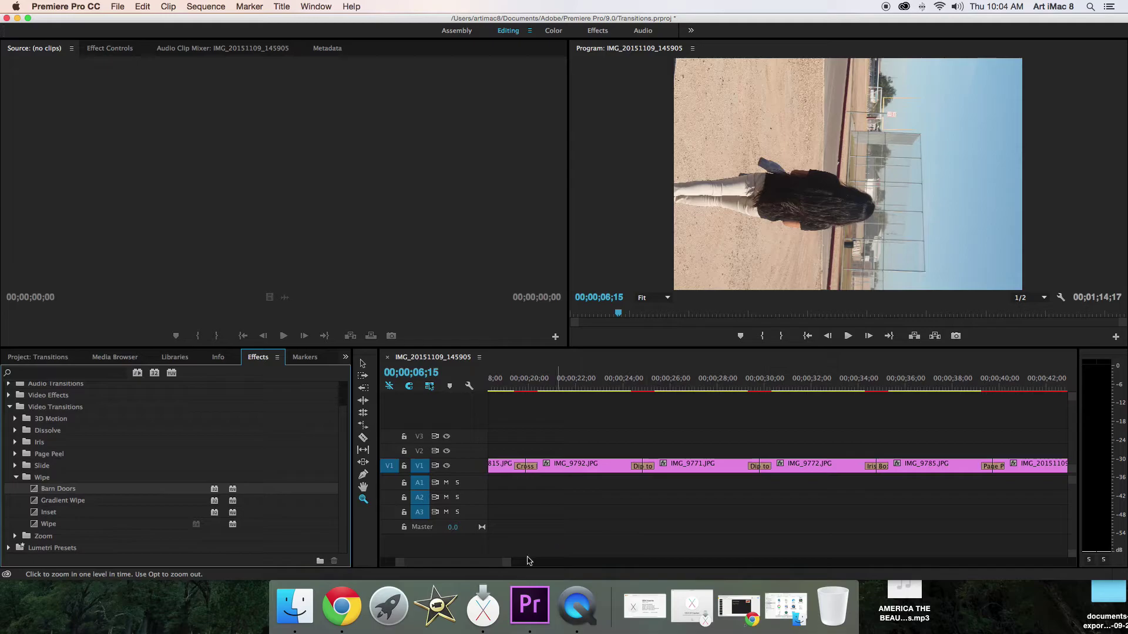
{"action": "scroll", "coordinate": [409, 551], "scroll_direction": "down", "scroll_amount": 10}
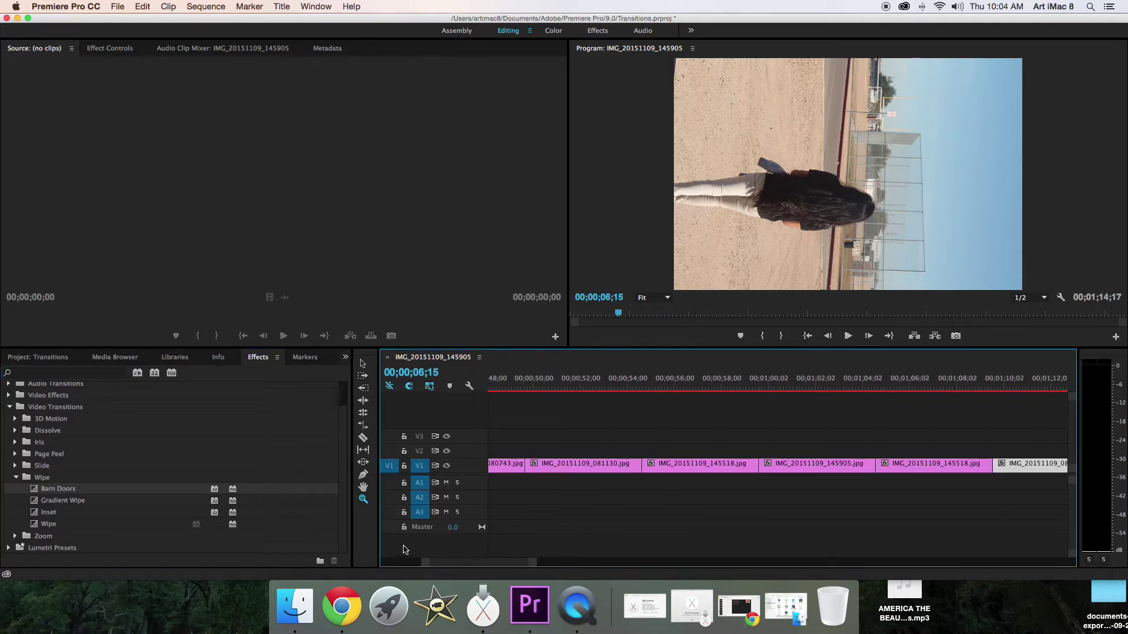
Place Barn Doors before and Cross Zoom after IMG_20151109_081130.jpg, then return to Selection tool
{"action": "left_click_drag", "start_coordinate": [37, 490], "coordinate": [530, 468]}
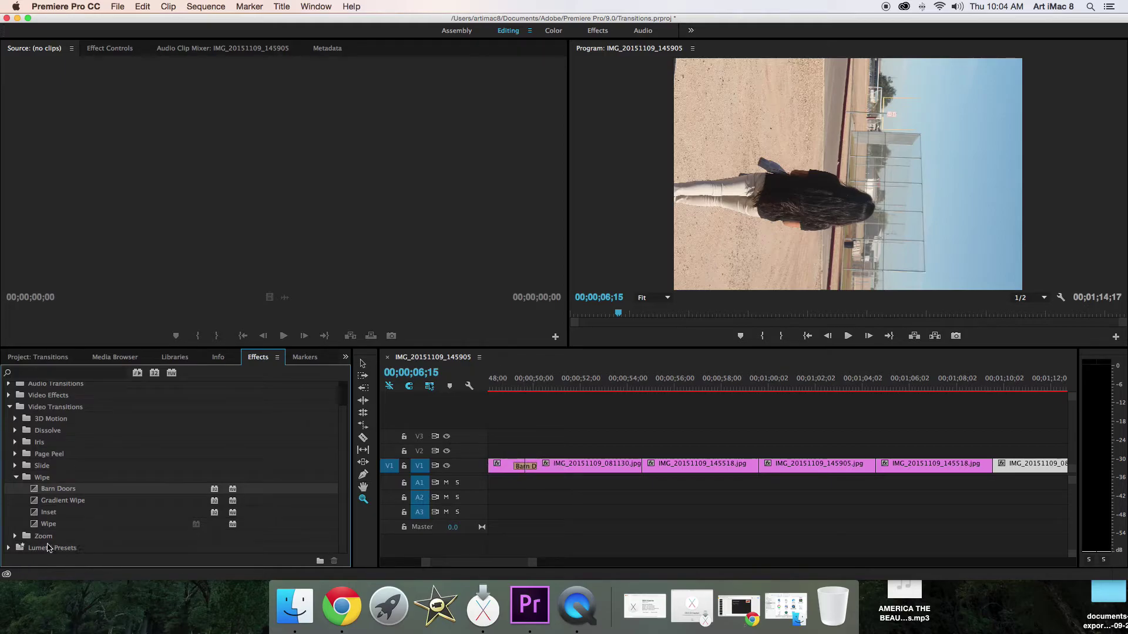
{"action": "left_click", "coordinate": [15, 477]}
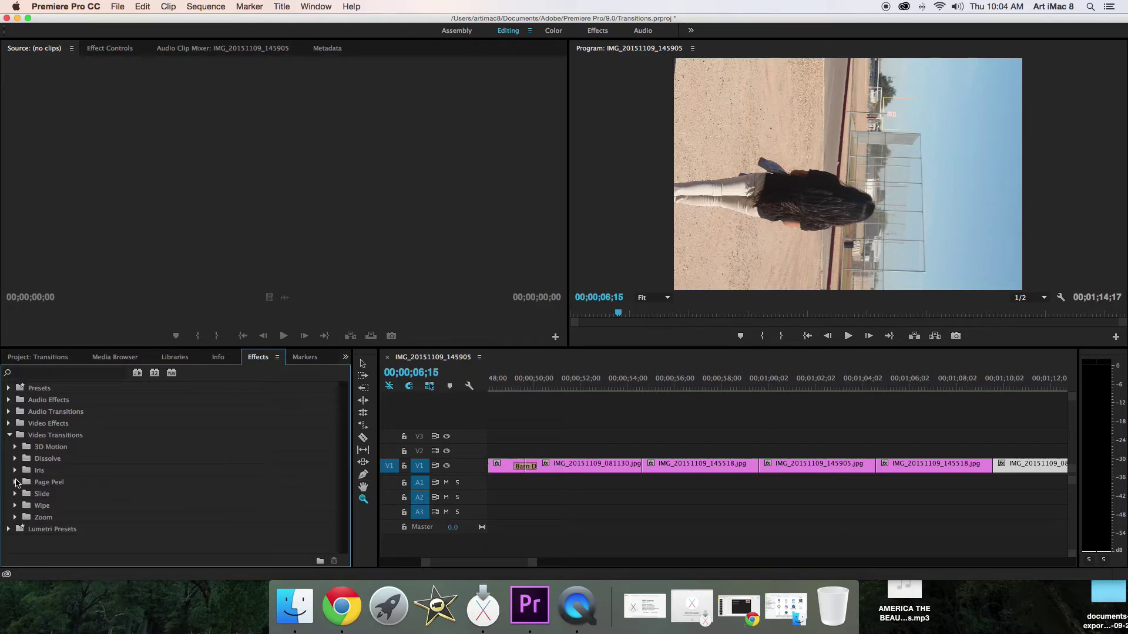
{"action": "left_click", "coordinate": [16, 518]}
{"action": "left_click_drag", "start_coordinate": [42, 531], "coordinate": [645, 474]}
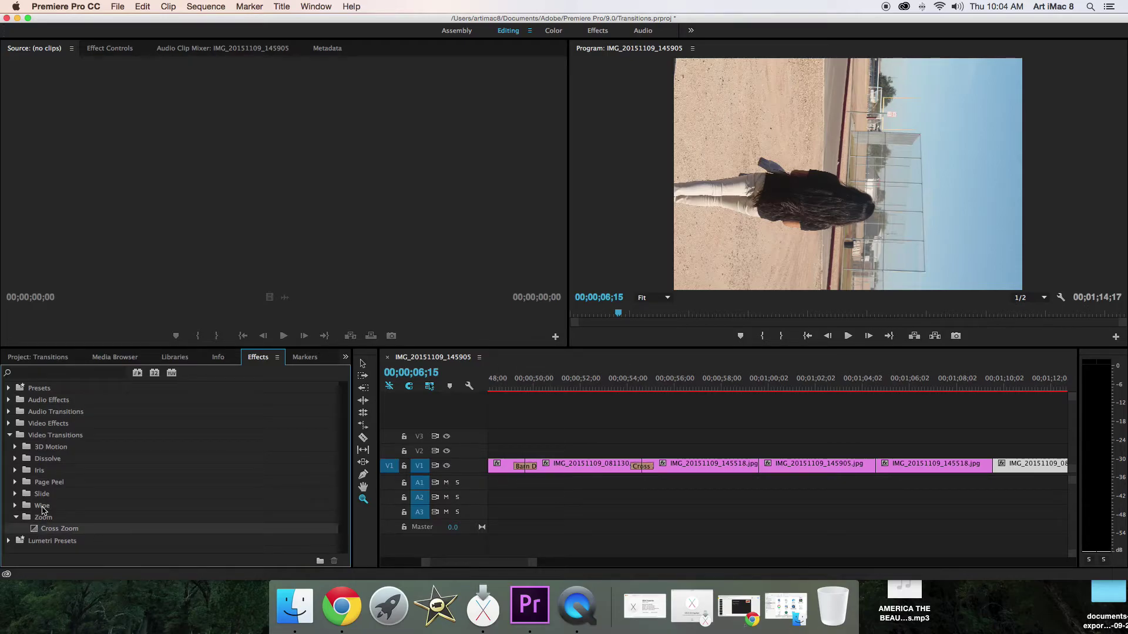
{"action": "left_click", "coordinate": [15, 518]}
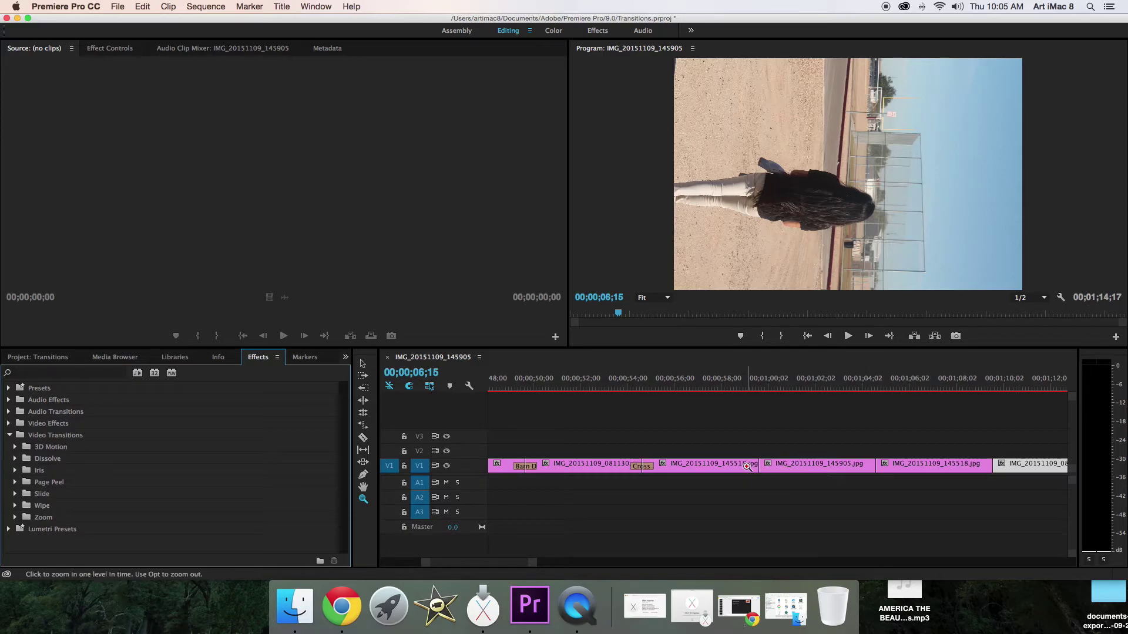
{"action": "left_click", "coordinate": [364, 365]}
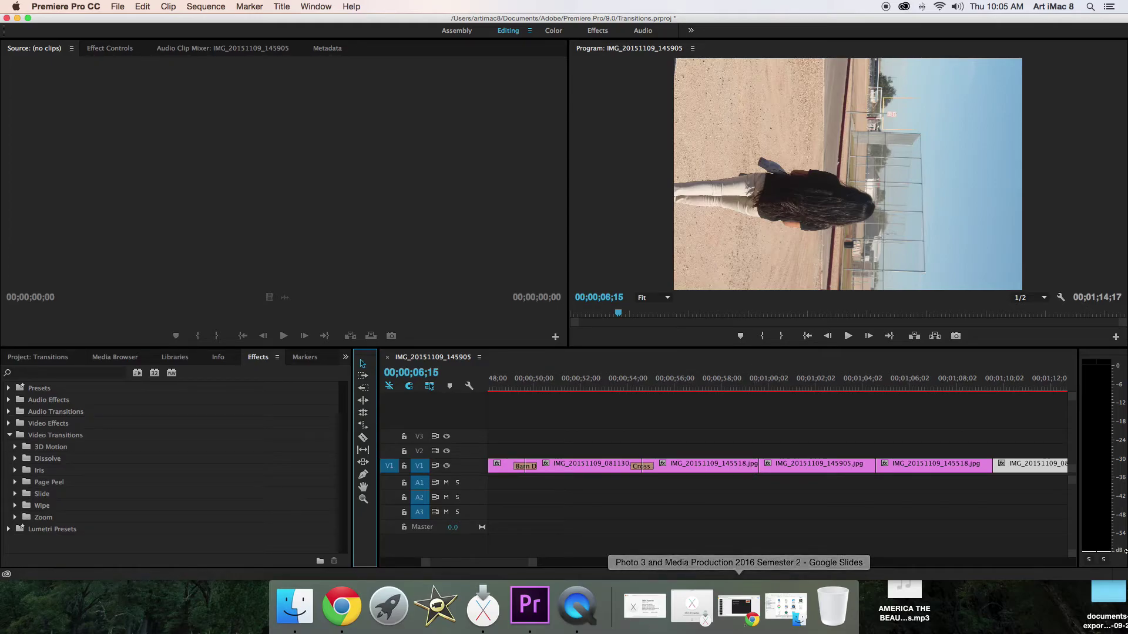
{"action": "left_click_drag", "start_coordinate": [493, 564], "coordinate": [445, 564]}
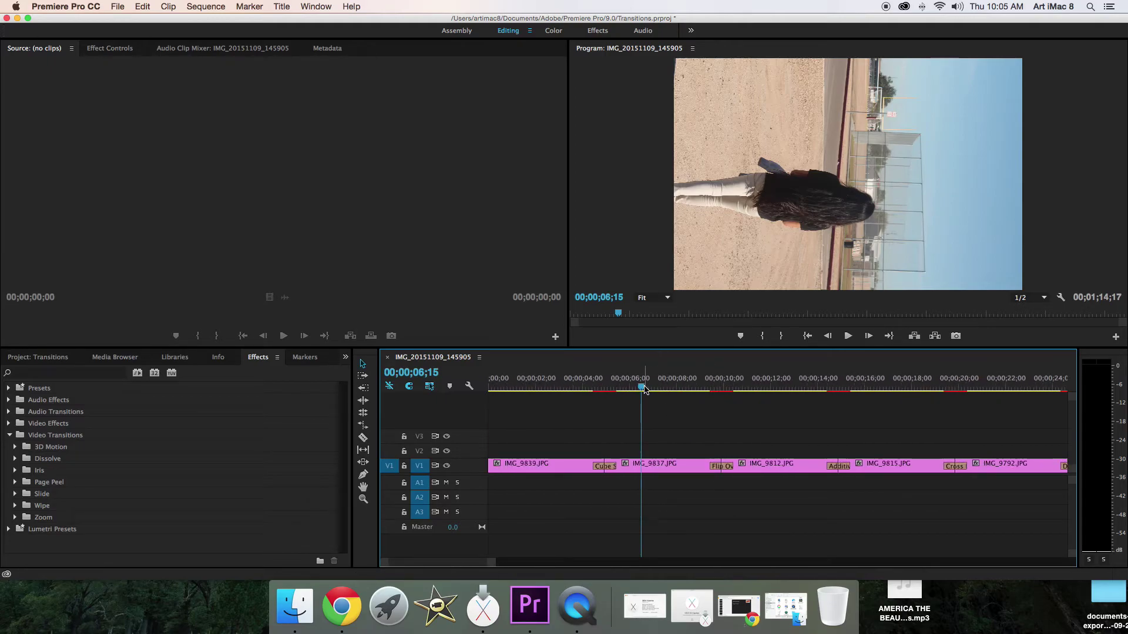
Play the sequence from 00;00;00;00, stopping near 00;00;22;11, then drag the Cross Dissolve's edge
{"action": "left_click_drag", "start_coordinate": [643, 389], "coordinate": [455, 388]}
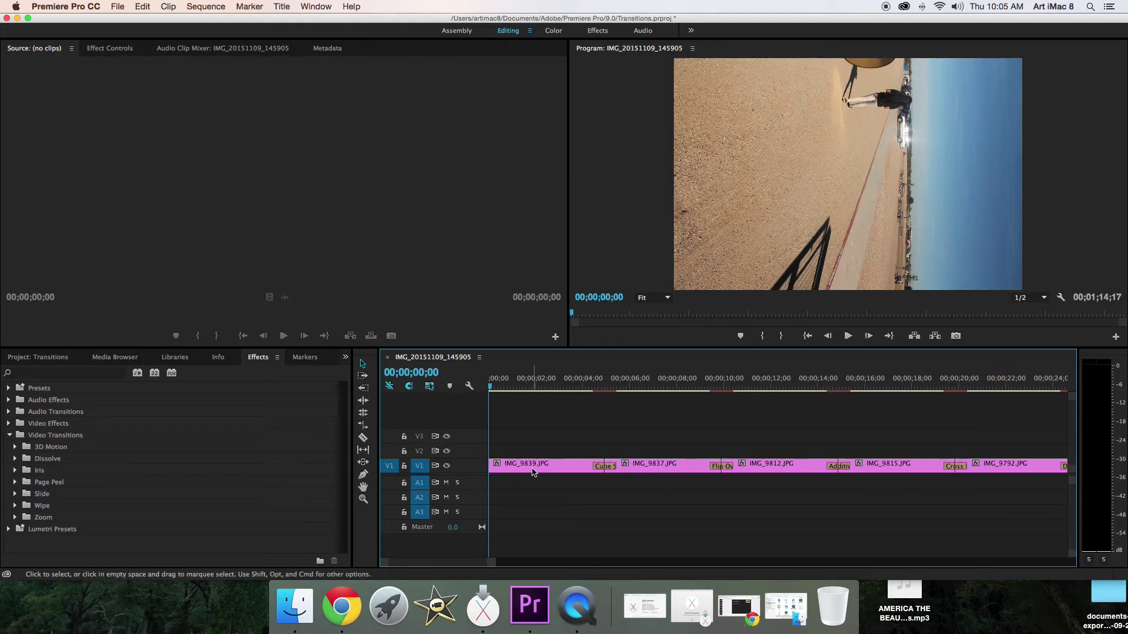
{"action": "key", "text": "space"}
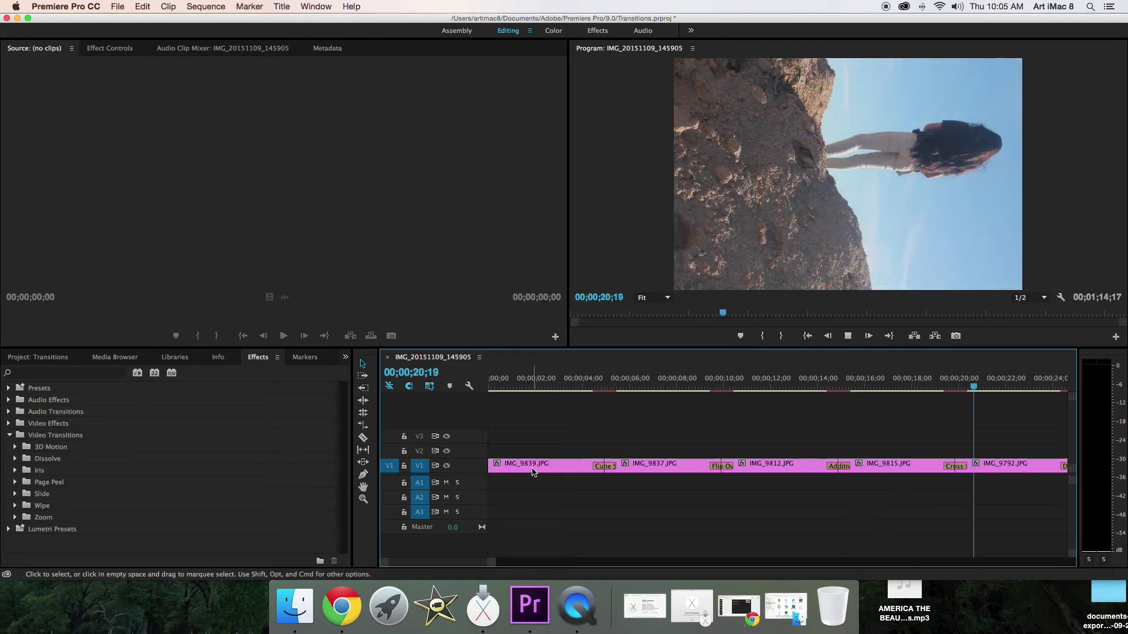
{"action": "key", "text": "space"}
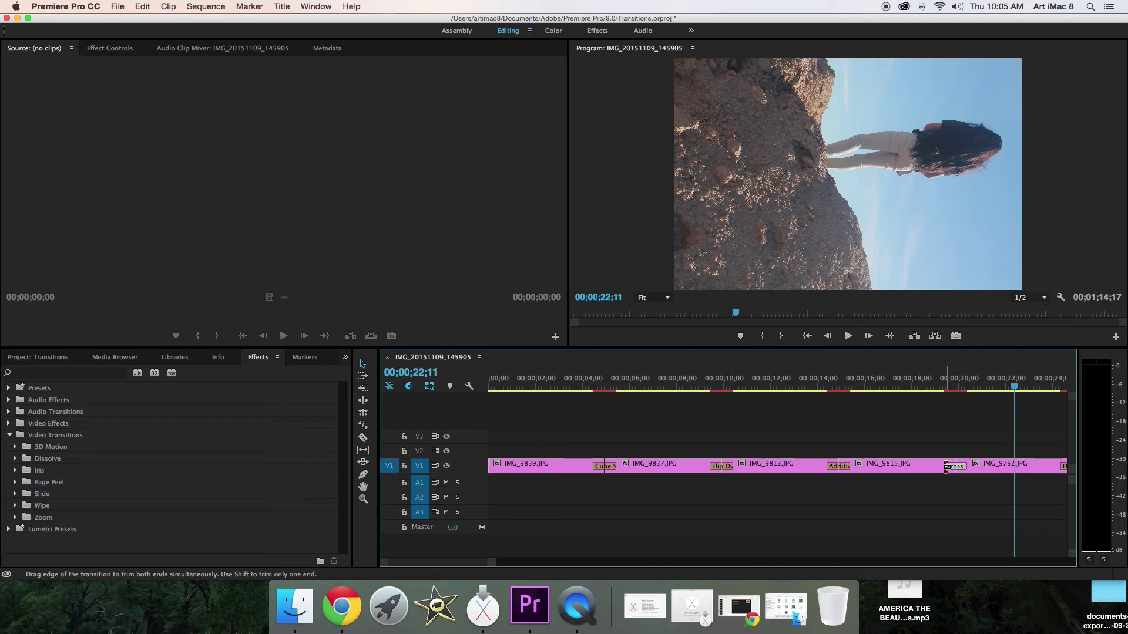
{"action": "left_click_drag", "start_coordinate": [945, 468], "coordinate": [920, 468]}
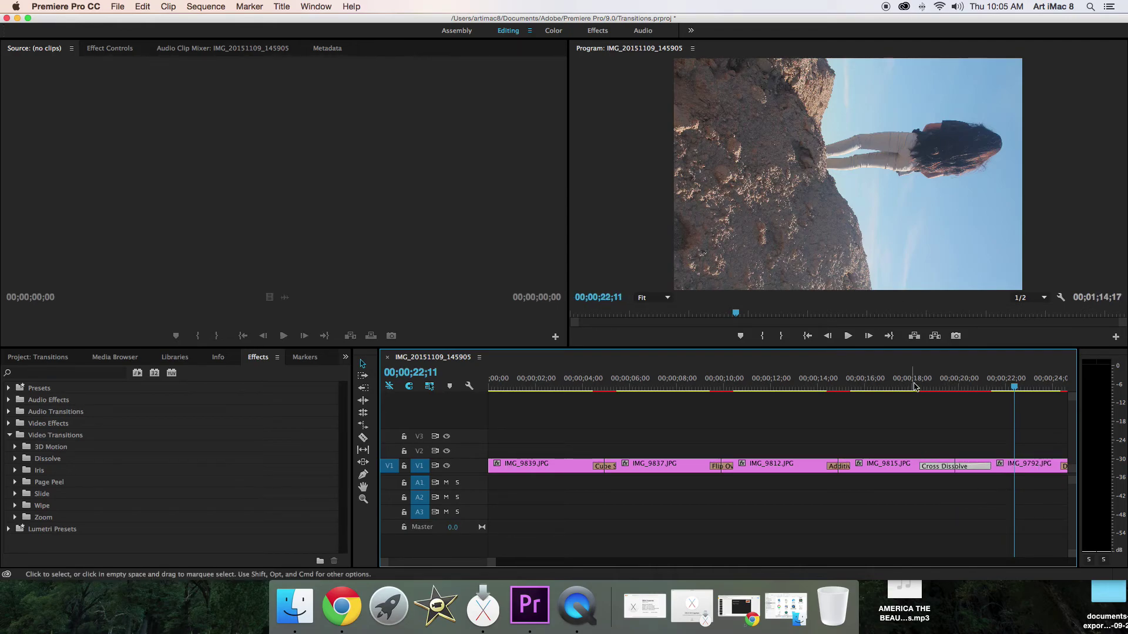
Replay from 00;00;17;29 and stop at 00;00;42;09, just past the Page Peel
{"action": "left_click", "coordinate": [914, 385]}
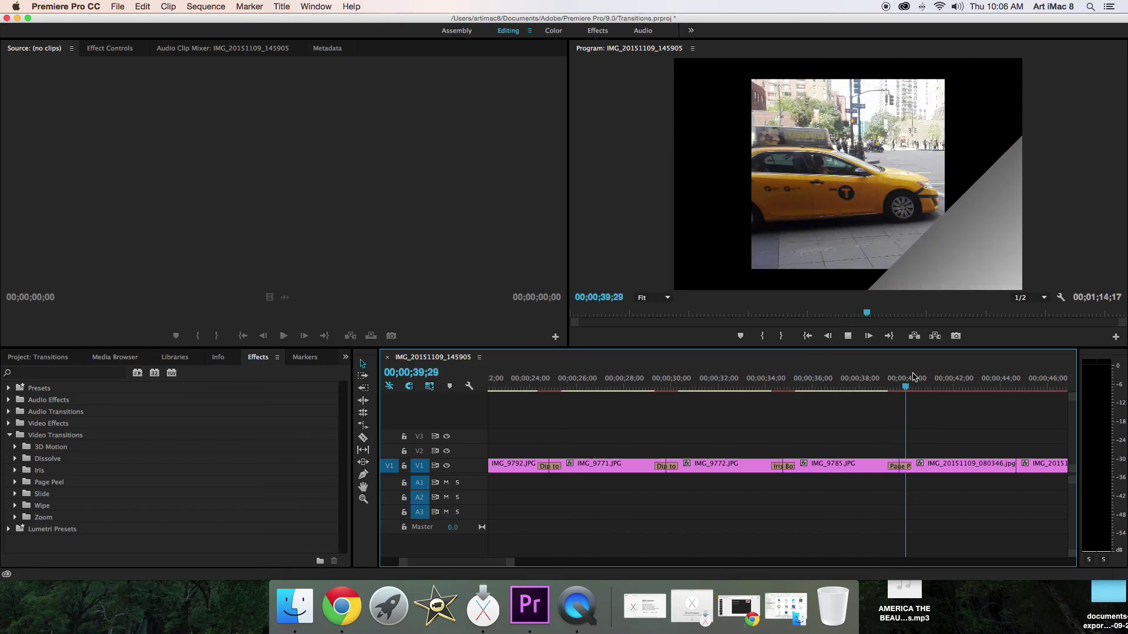
{"action": "key", "text": "space"}
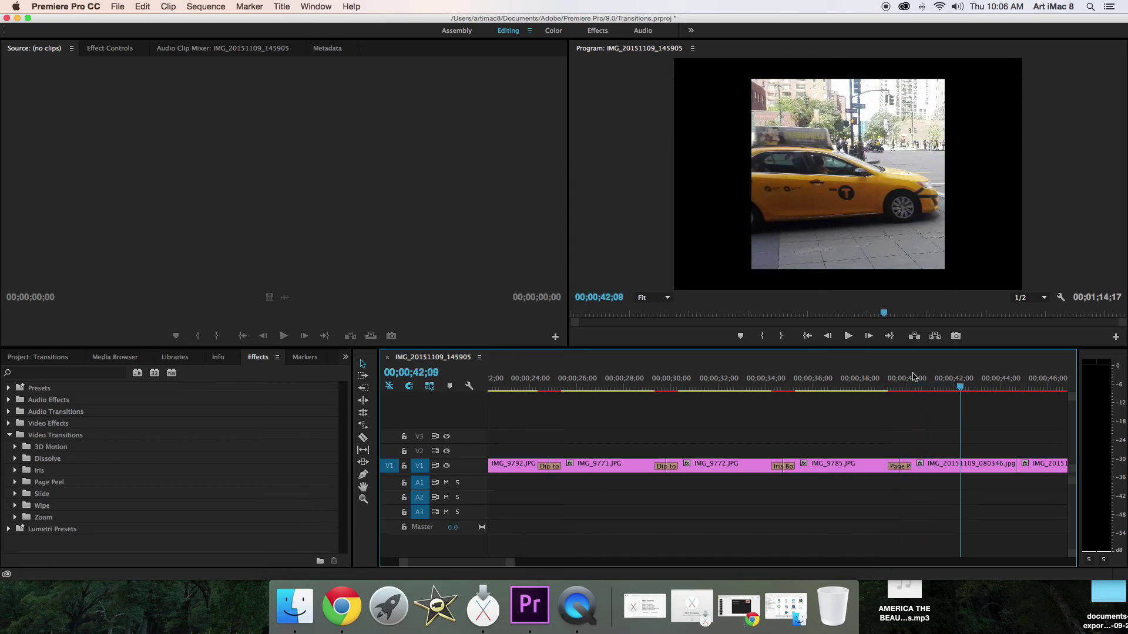